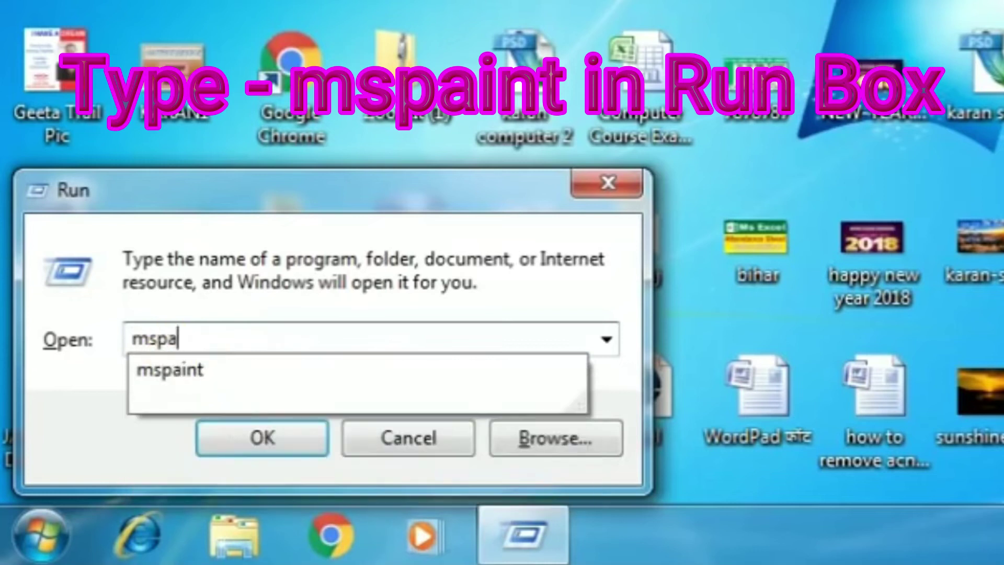
- Launch Paint by running mspaint
text(nt)
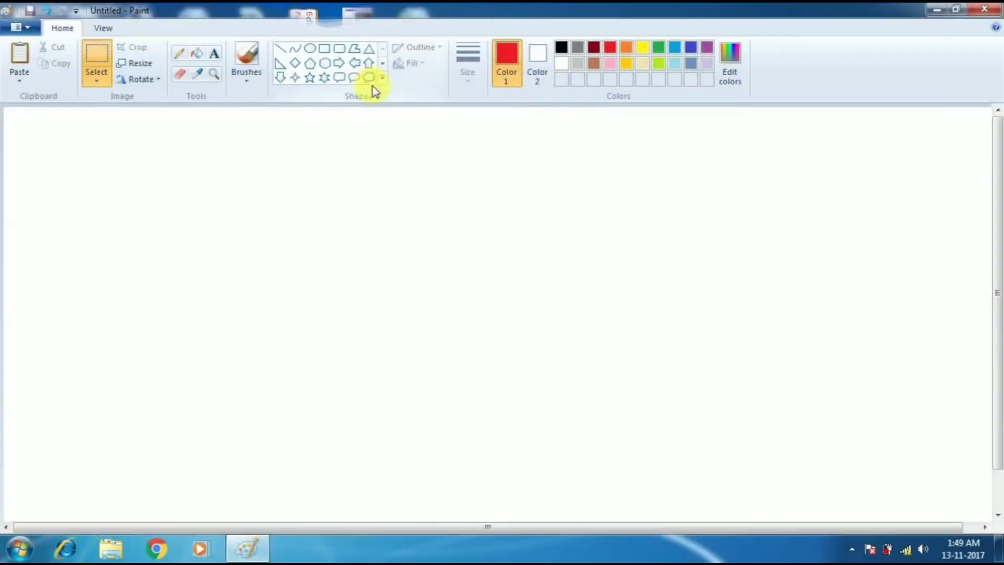
- Draw a large empty circle on the left half of the canvas with a black outline at the thickest line size
right_click(383, 80)
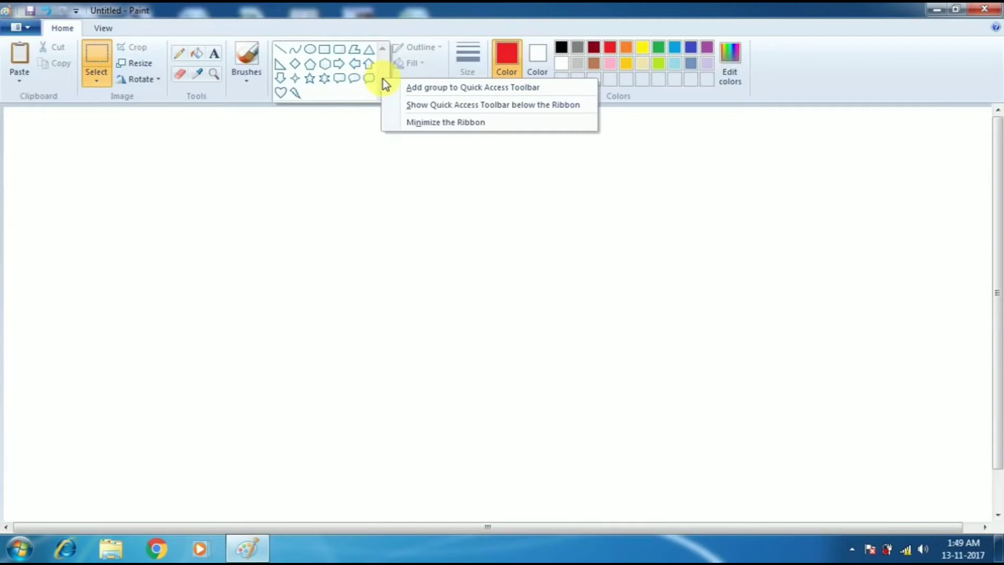
click(312, 51)
drag(188, 175, 490, 462)
drag(353, 314, 301, 295)
drag(429, 440, 428, 441)
click(562, 48)
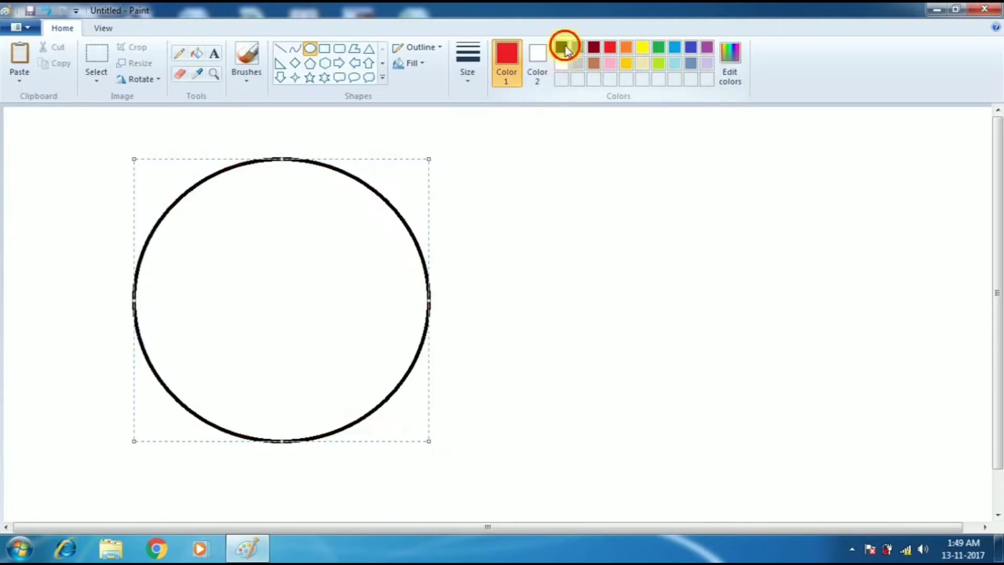
click(467, 60)
click(515, 194)
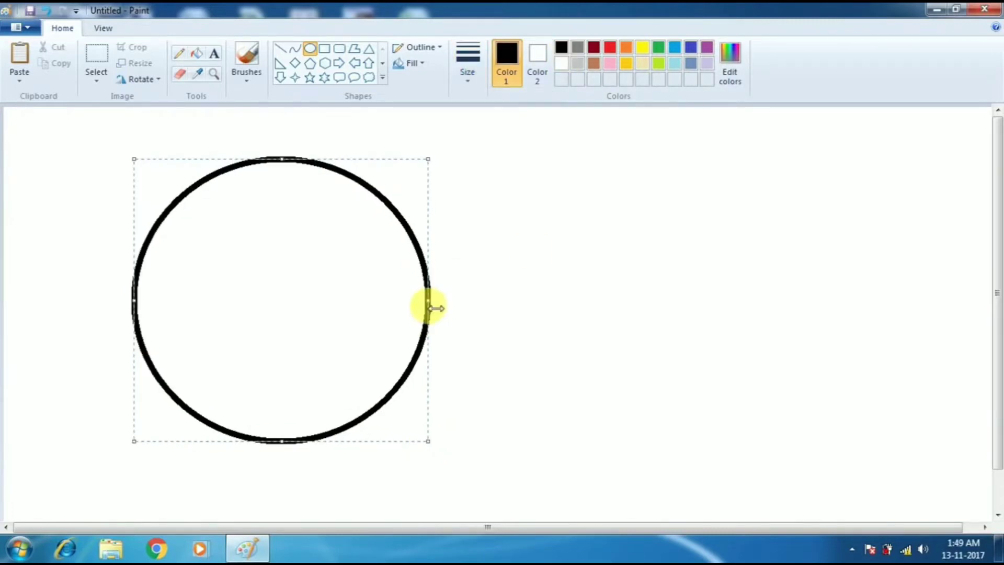
- Erase the circle's upper-right arc and add a horizontal line inward from the lower open end, trimming its inner end, to form a G
click(184, 79)
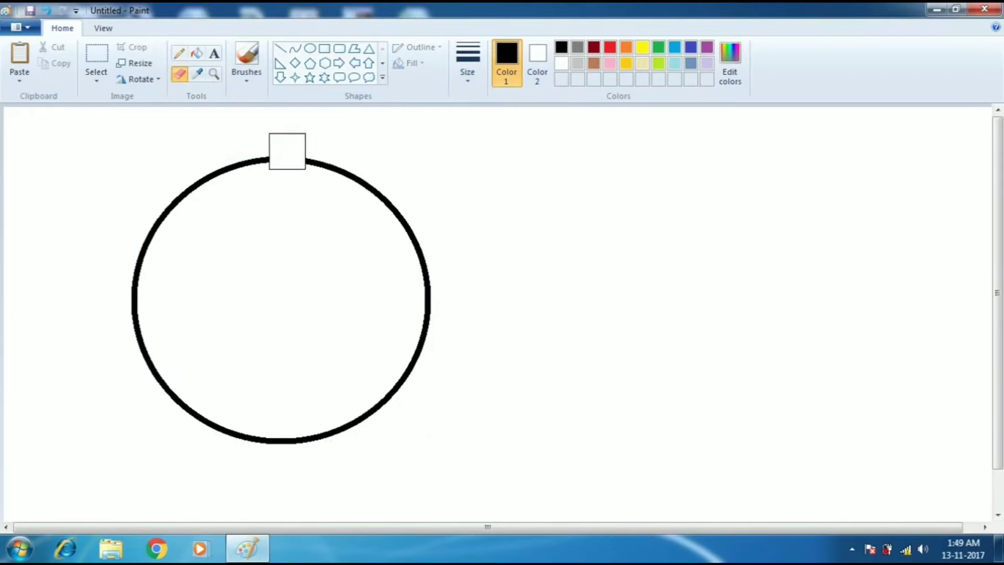
mouse_move(432, 286)
mouse_down()
mouse_move(359, 192)
mouse_move(324, 173)
mouse_up()
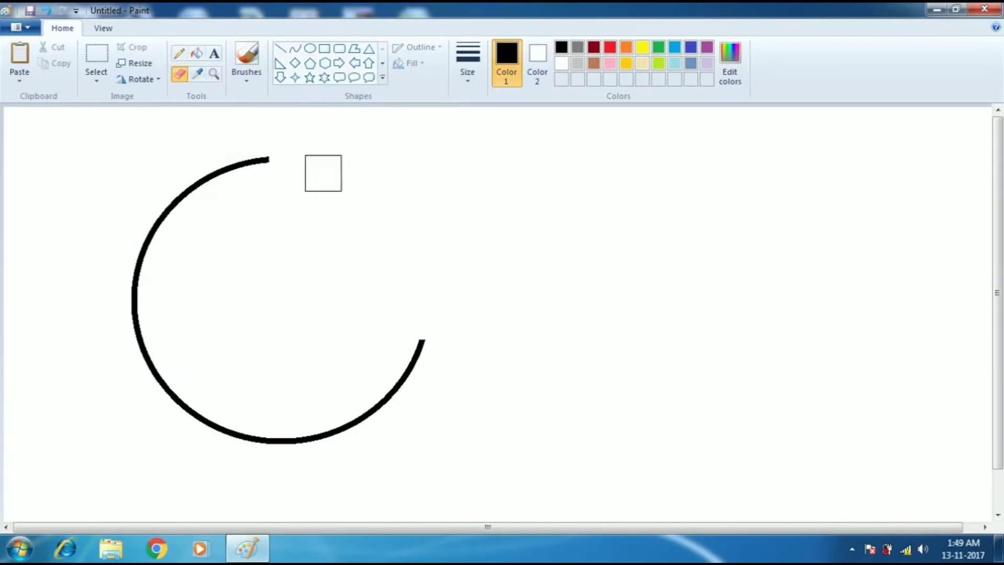
click(285, 54)
drag(428, 347, 242, 344)
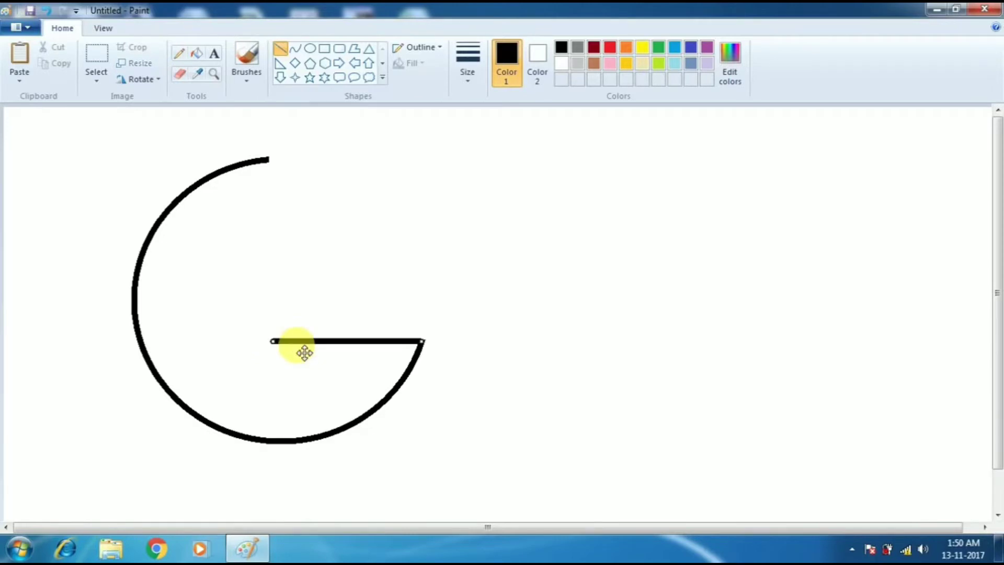
click(177, 77)
drag(262, 341, 270, 329)
- Draw an L inside the G from a vertical and a horizontal line, and trim both of its open ends
click(283, 52)
mouse_move(225, 206)
mouse_down()
mouse_move(257, 401)
mouse_move(275, 370)
mouse_move(273, 399)
mouse_move(334, 395)
mouse_up()
click(180, 73)
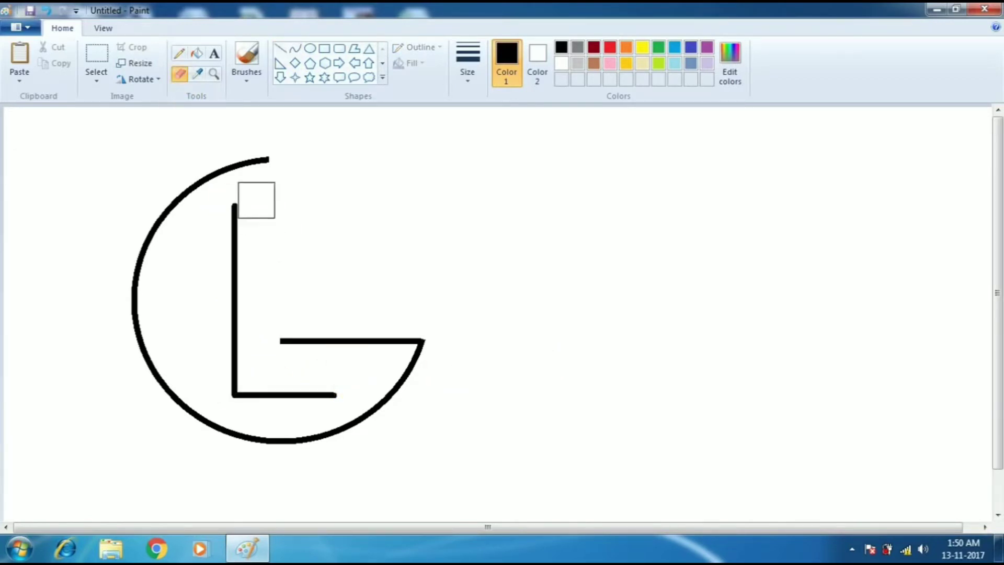
- Draw a small circle, fill it black, and move it to the left of the L as the logo's eye
click(311, 48)
drag(384, 174, 420, 211)
click(197, 52)
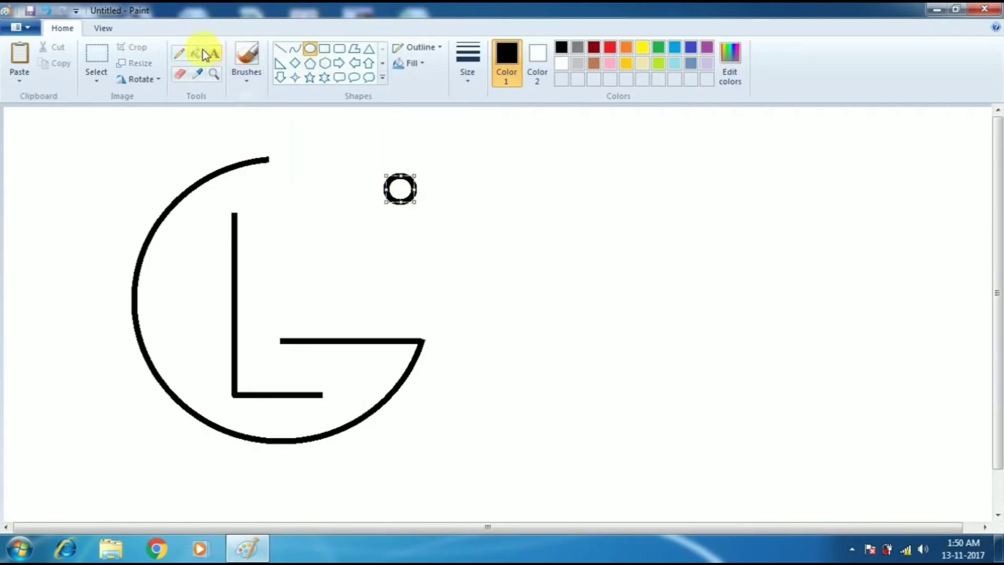
click(400, 189)
click(97, 57)
mouse_move(380, 167)
mouse_down()
mouse_move(424, 210)
mouse_move(203, 240)
mouse_up()
- Draw a larger circle and position and stretch it so it surrounds the whole G shape
click(311, 49)
drag(476, 132, 795, 451)
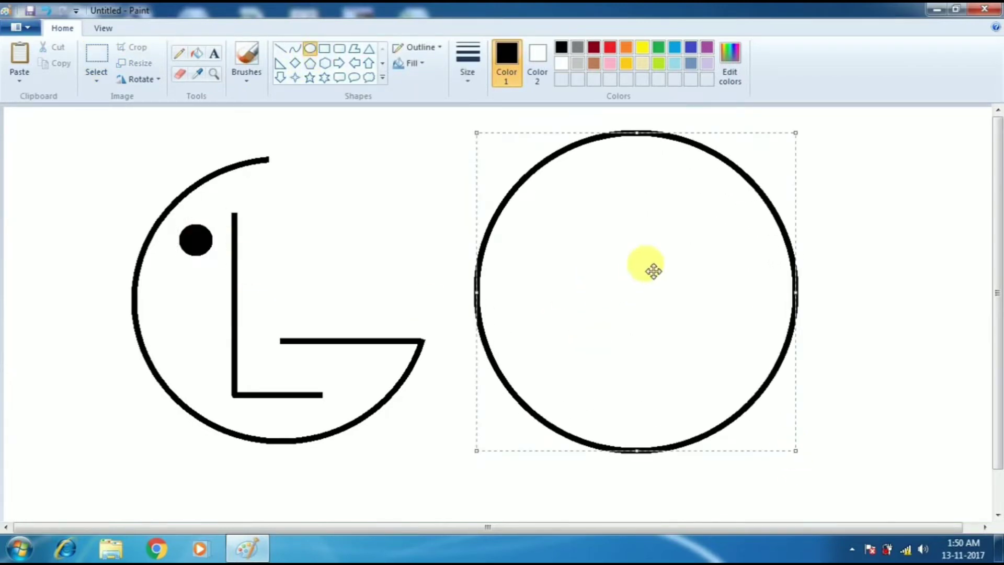
drag(646, 264, 289, 271)
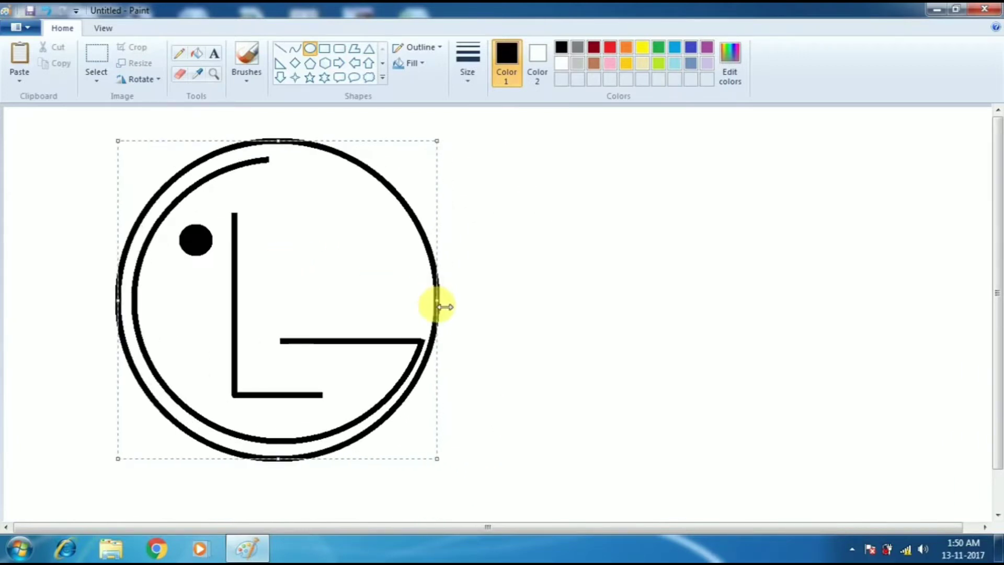
drag(441, 301, 447, 302)
drag(442, 143, 449, 140)
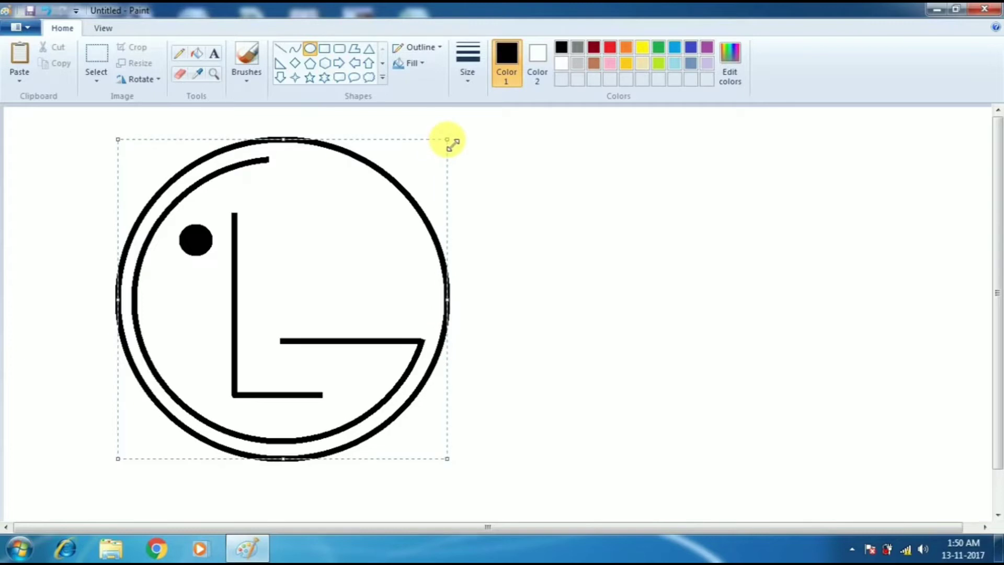
- Fill the inside of the outer circle with red
click(199, 58)
click(610, 47)
click(393, 194)
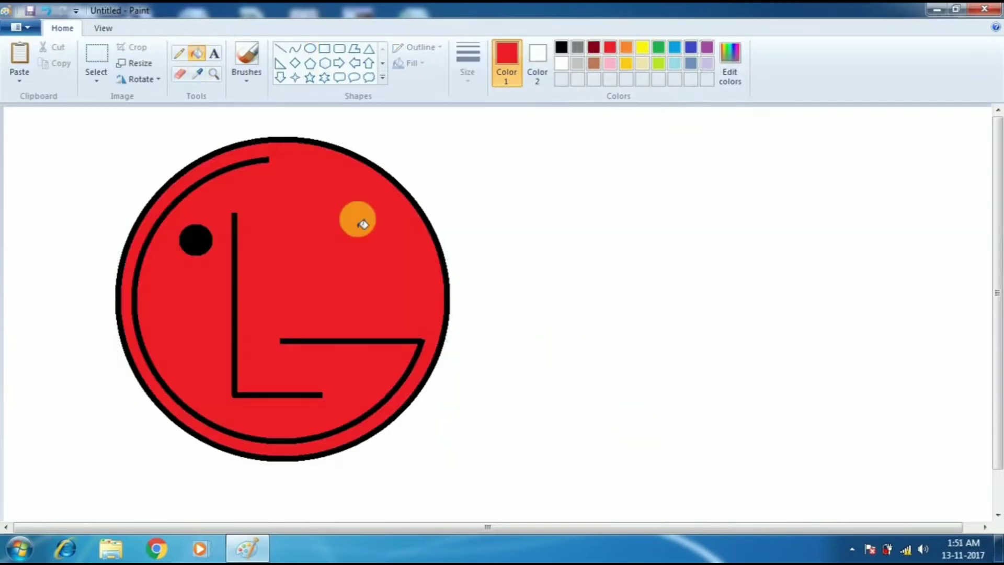
- Recolour the outer outline, the eye dot, the G and the L to white with the fill tool
click(562, 65)
click(400, 187)
click(195, 240)
click(190, 192)
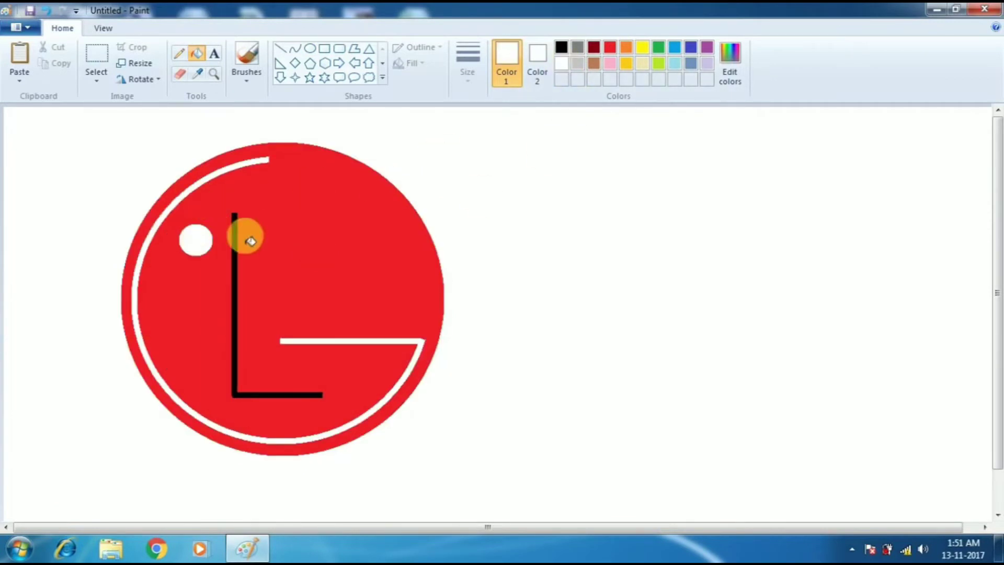
click(238, 223)
- Select the whole LG logo and move it to the left edge of the canvas
click(96, 58)
drag(90, 125, 507, 500)
drag(377, 321, 265, 320)
- Draw a wide rectangle to the right of the LG logo with the thinnest black outline and fill it red
click(324, 48)
drag(450, 162, 866, 272)
click(467, 66)
click(477, 112)
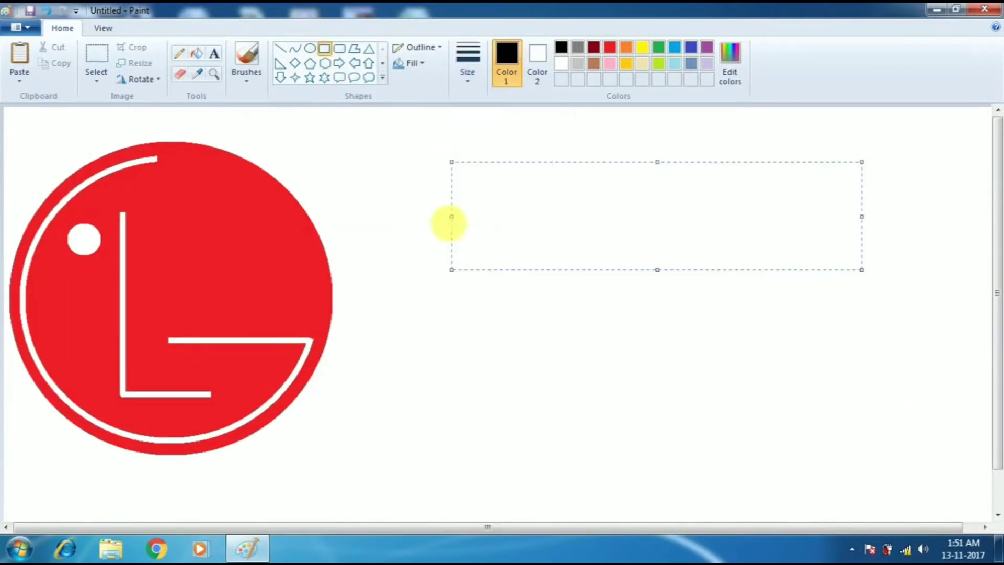
click(199, 55)
click(610, 47)
click(626, 195)
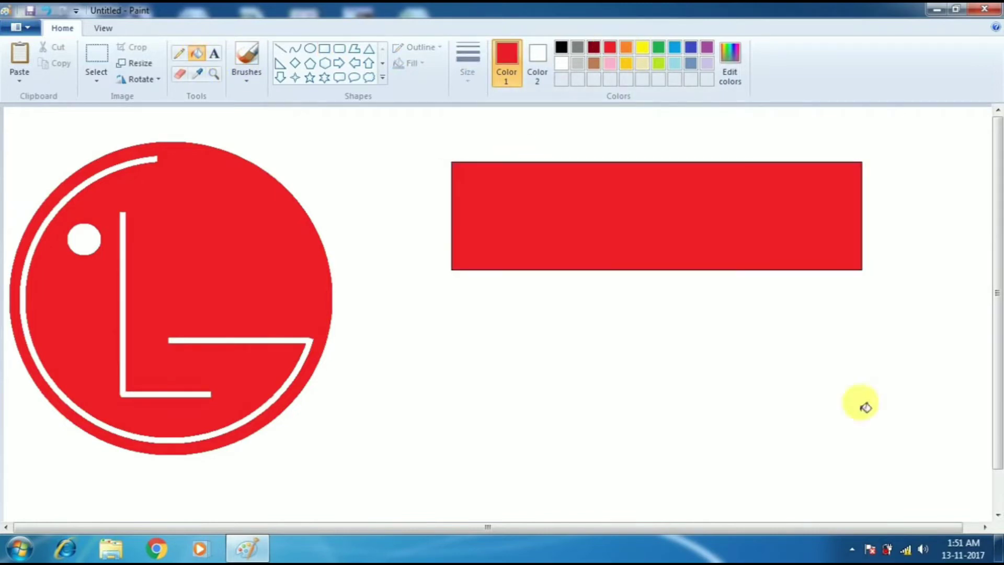
- Cut a wide gap out of the left part of the red rectangle and delete a strip from its right end
click(95, 52)
drag(488, 157, 655, 320)
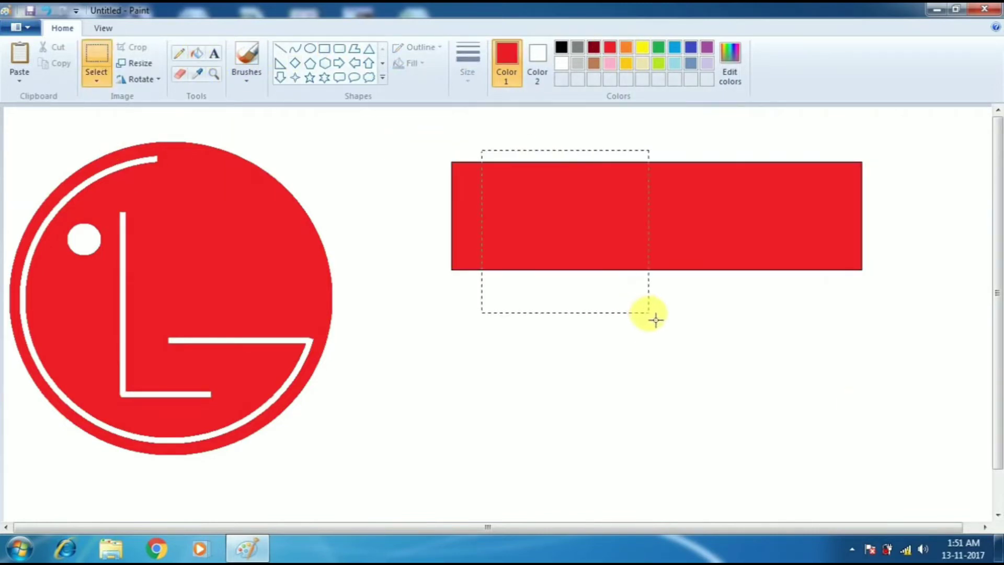
key(Delete)
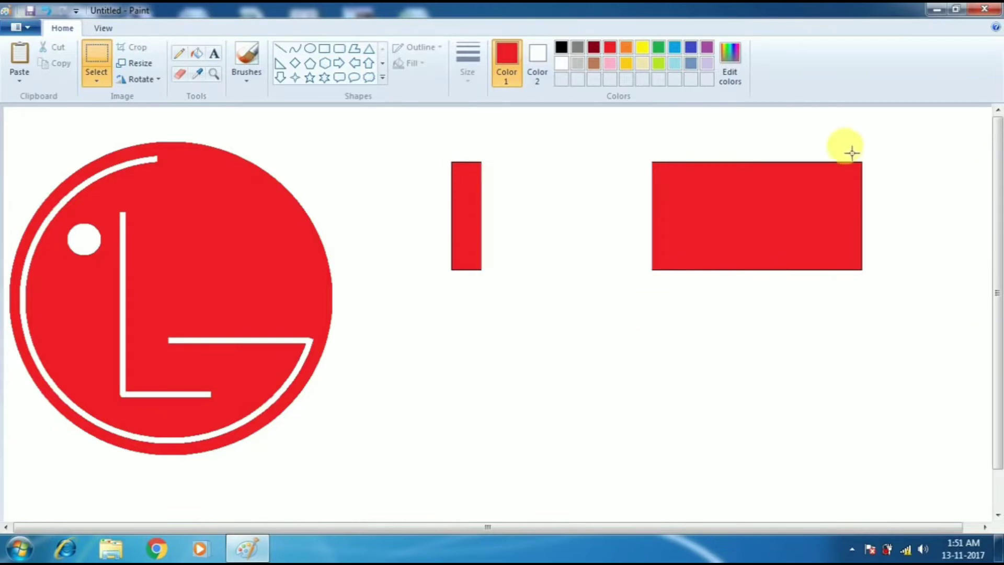
drag(843, 152, 975, 338)
key(Delete)
click(748, 215)
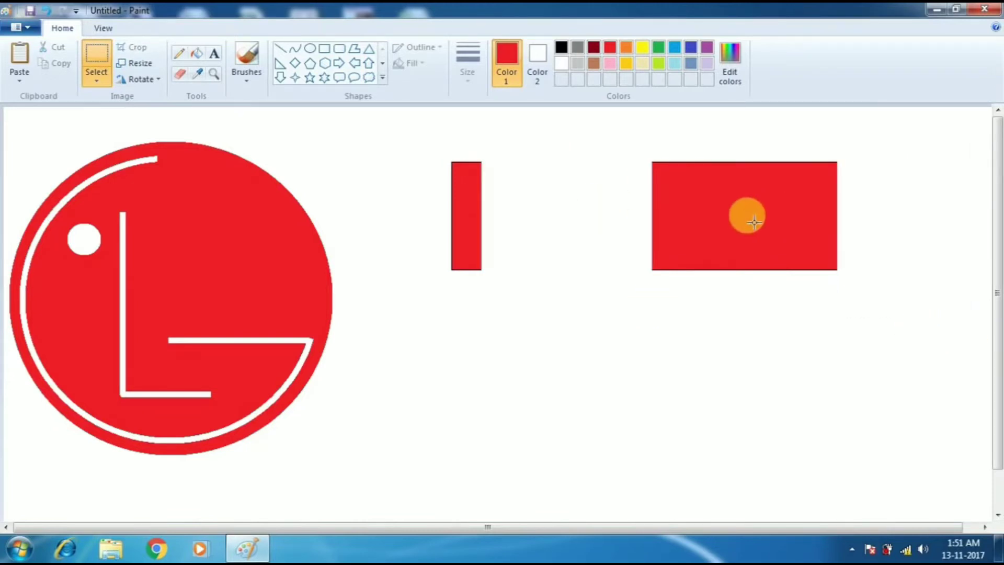
- Add a large text box below the red blocks and enter "Air tel" in black
click(561, 47)
click(214, 52)
click(374, 366)
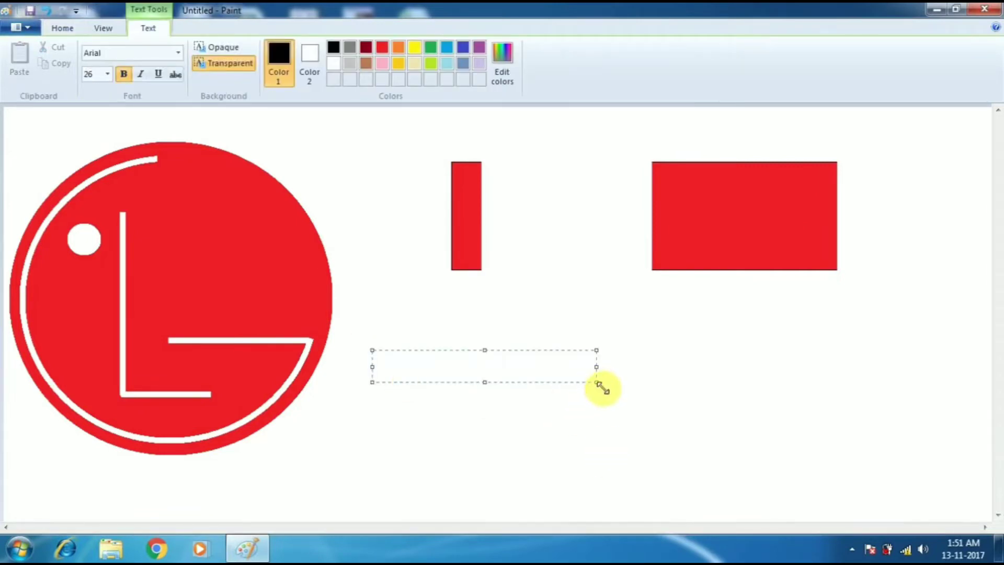
drag(600, 385, 916, 497)
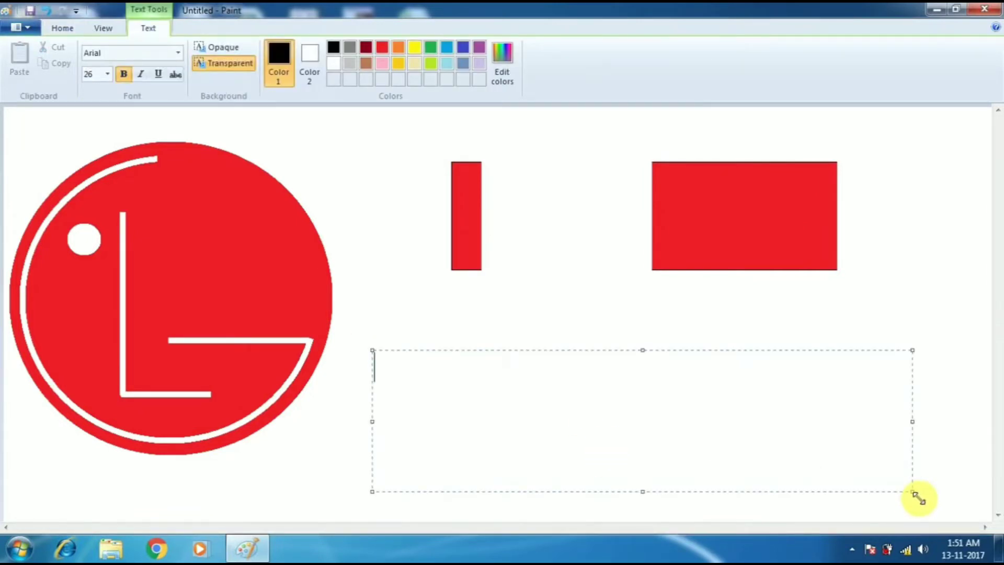
text(Air  tel)
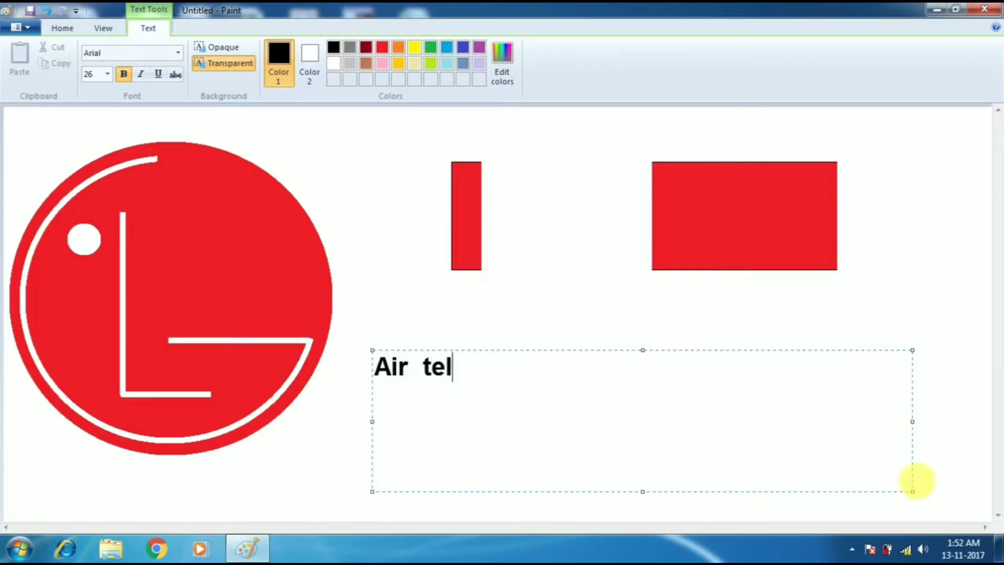
- Set the font size of the "Air tel" text to 72 and place it on the canvas
drag(460, 374, 343, 370)
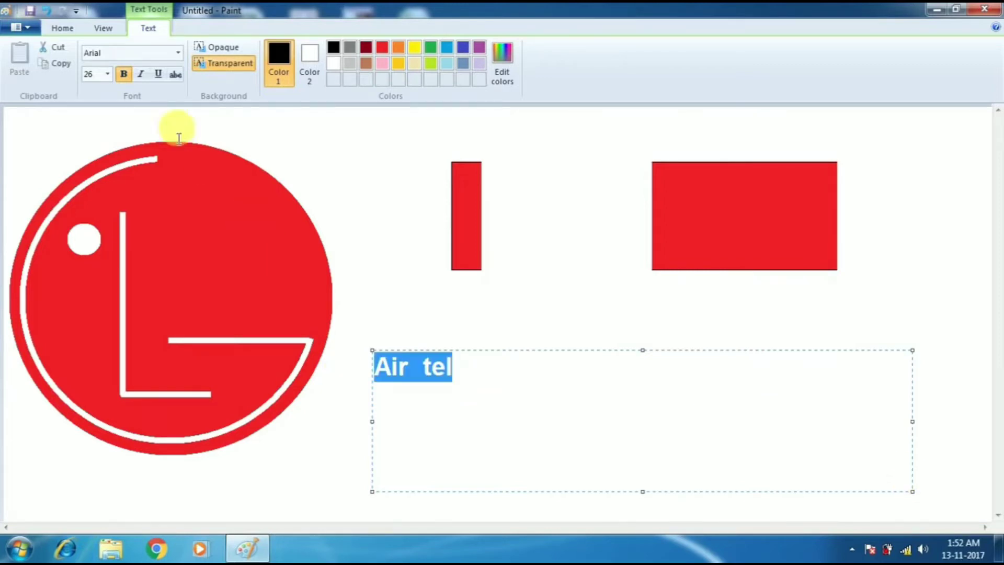
click(108, 74)
click(91, 269)
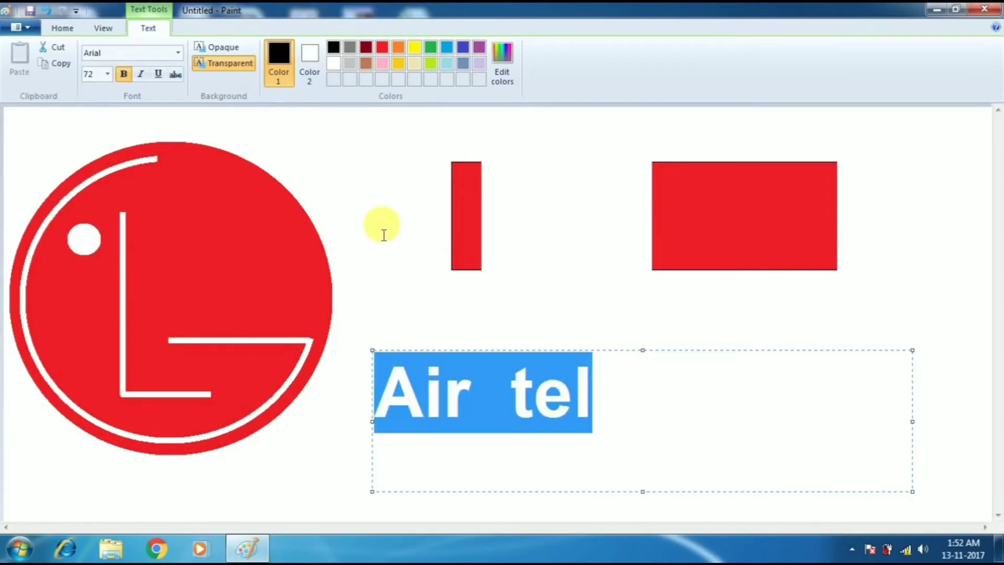
click(384, 233)
- Move "Air" into the gap between the red blocks and "tel" onto the right red block
click(95, 61)
drag(365, 356, 456, 446)
drag(432, 397, 541, 220)
drag(504, 353, 587, 416)
drag(520, 397, 695, 218)
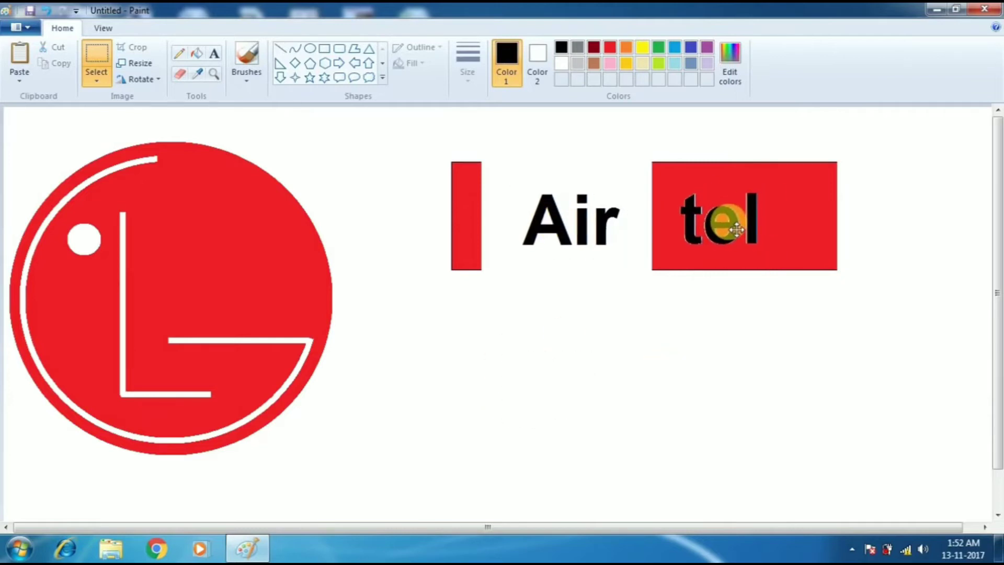
- Turn transparent selection off and back on for the selected "tel" text
click(96, 80)
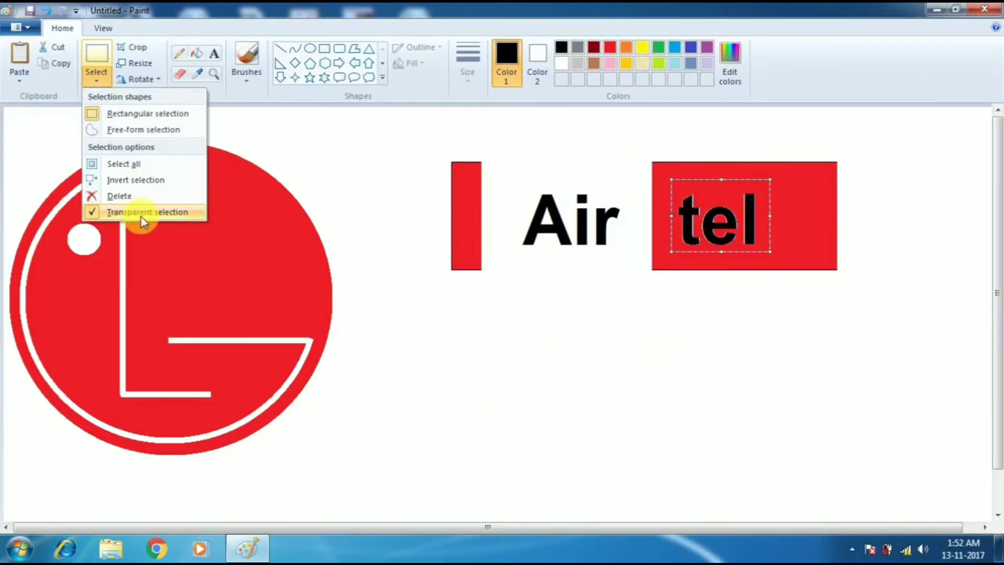
click(143, 213)
click(96, 79)
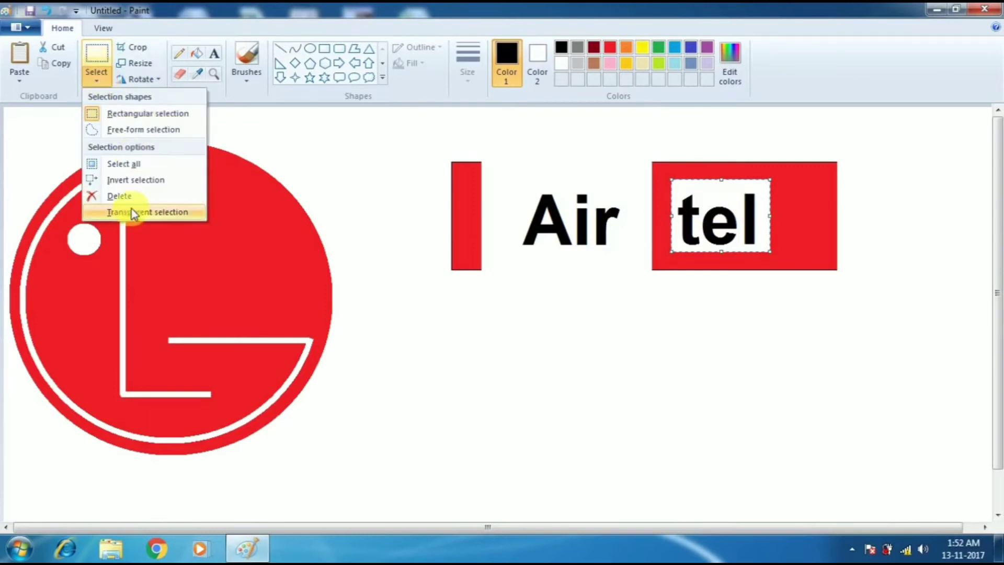
right_click(131, 214)
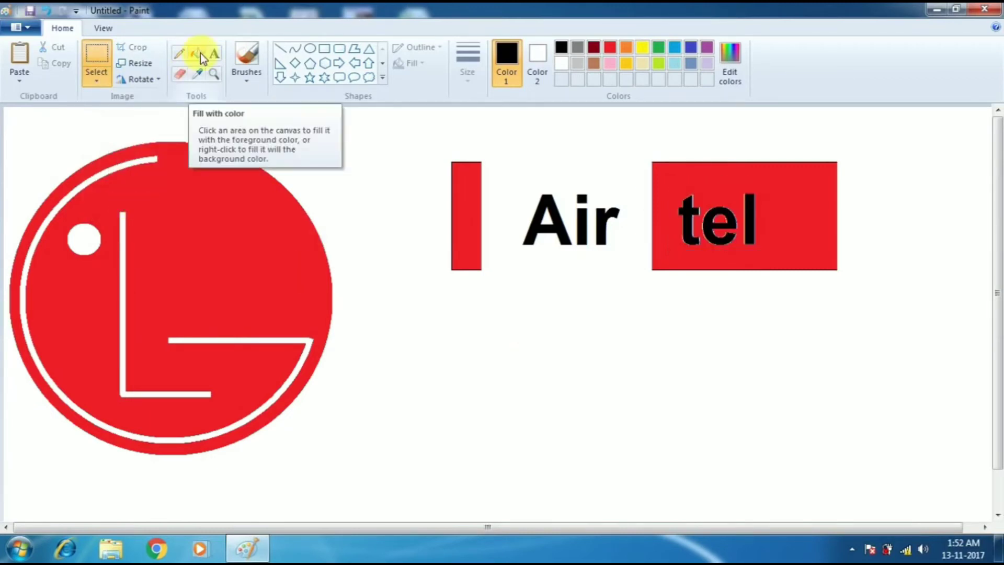
- Fill the letters of "tel" with white and start recolouring "Air" red with the dot of the i
click(197, 52)
click(617, 57)
click(689, 198)
click(712, 225)
click(751, 219)
click(611, 47)
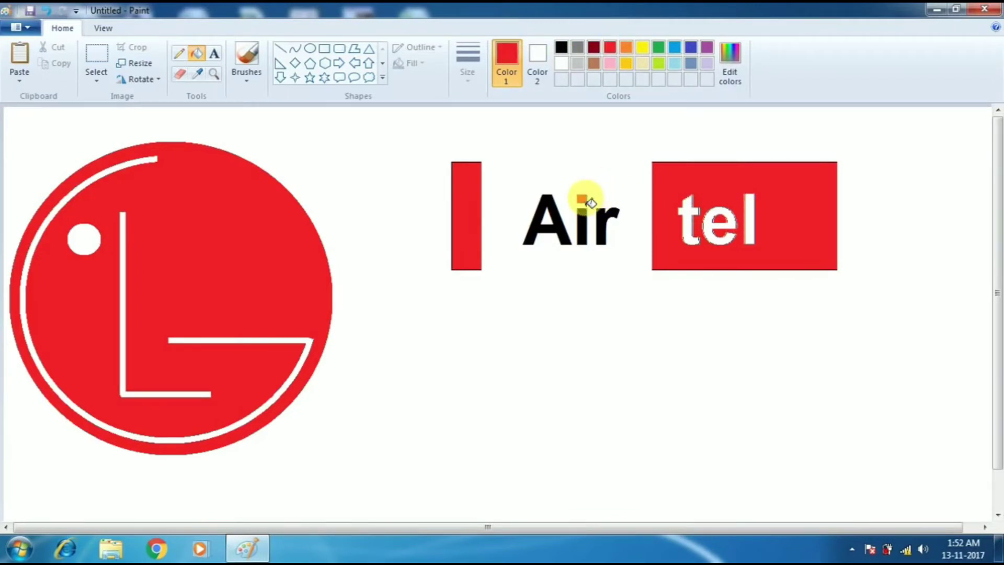
- Clear the entire canvas and draw a large circle with a thin black outline left of the centre
key(ctrl+a)
key(Delete)
click(562, 48)
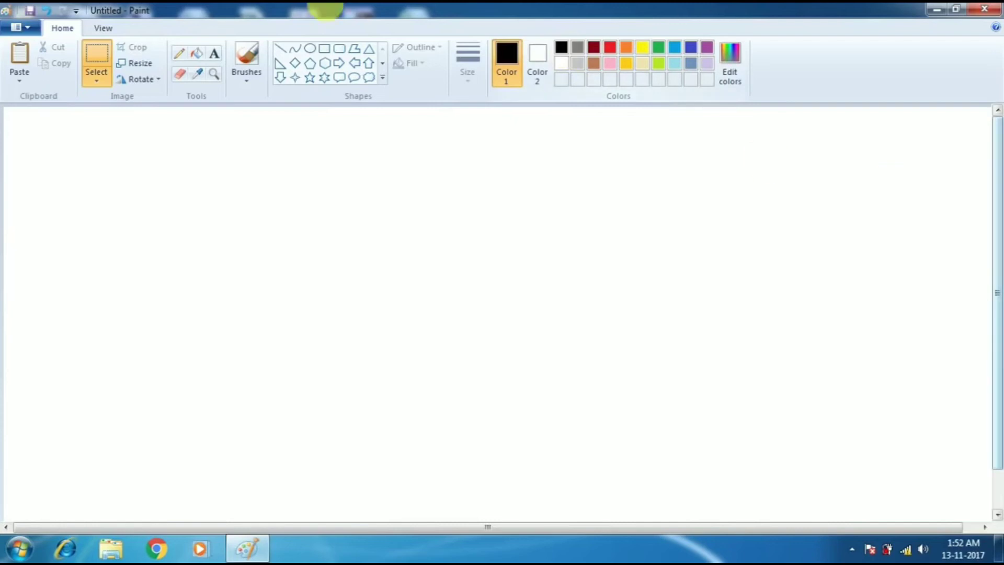
click(310, 48)
drag(247, 171, 535, 451)
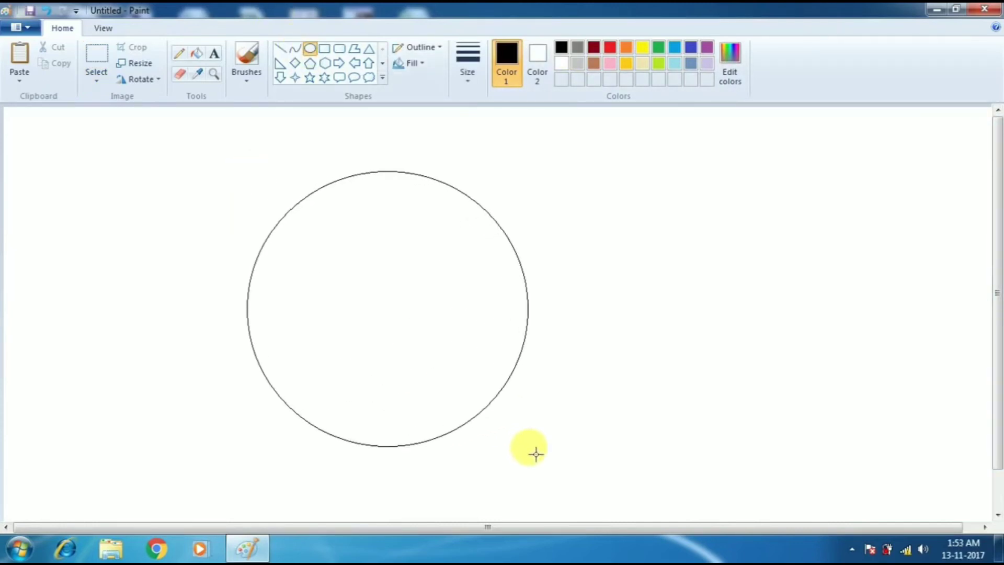
drag(481, 376, 441, 366)
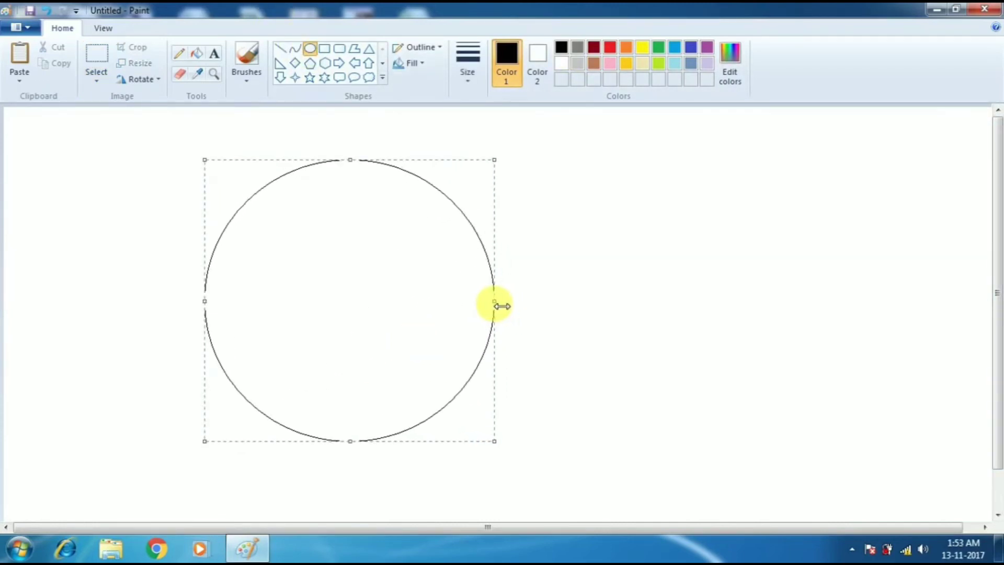
- Draw an S-shaped curve across the circle just below its centre and erase the circle's arc beneath the curve
click(296, 48)
drag(208, 324, 487, 329)
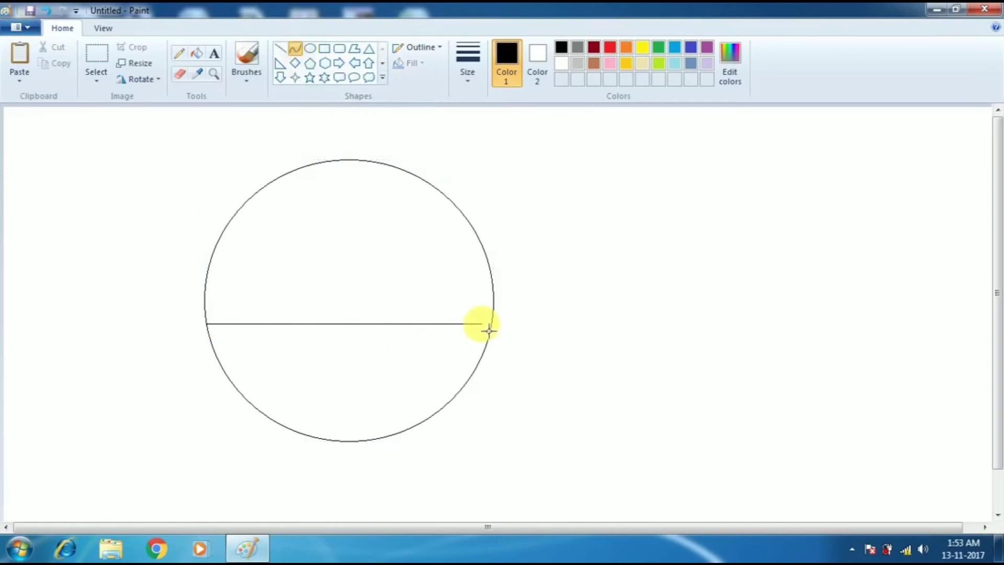
mouse_move(265, 334)
mouse_down()
mouse_move(287, 390)
mouse_move(429, 335)
mouse_move(396, 229)
mouse_up()
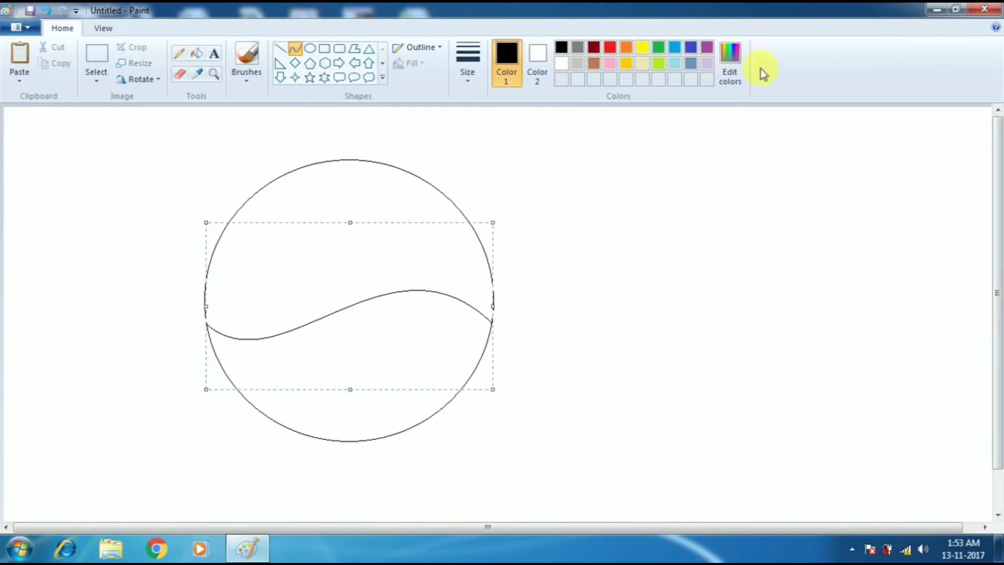
click(179, 75)
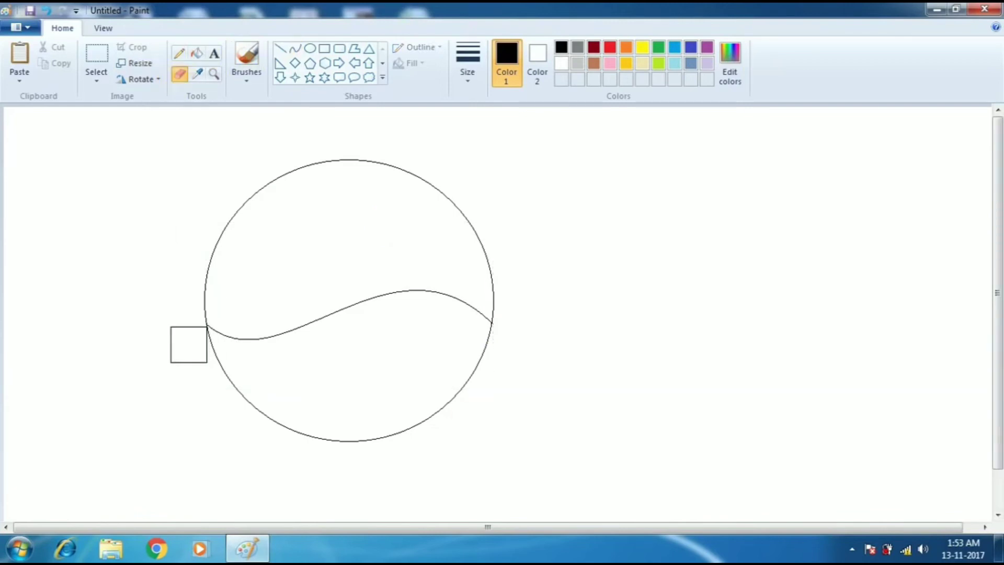
mouse_move(291, 417)
mouse_down()
mouse_move(419, 416)
mouse_move(477, 382)
mouse_up()
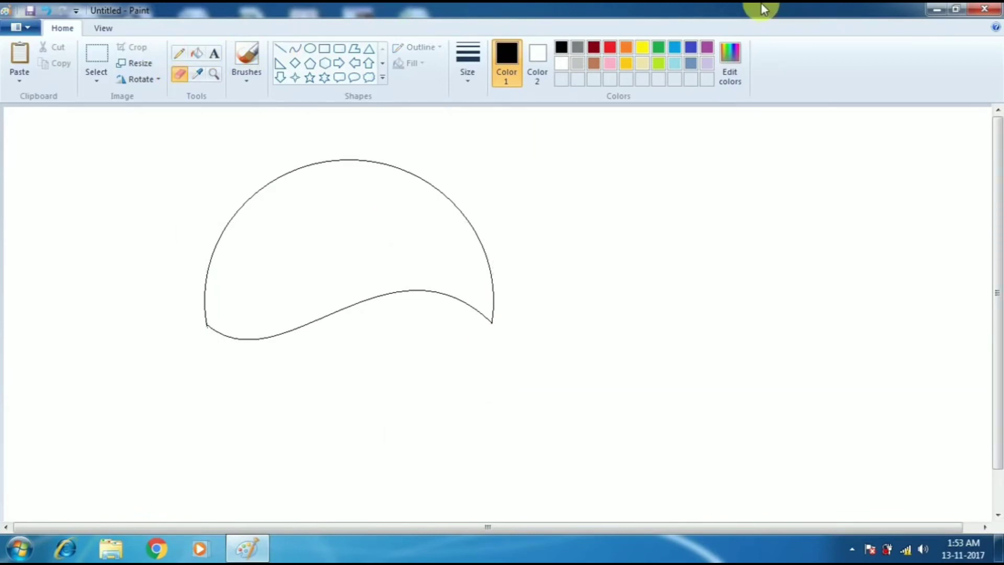
- Draw two outer tail curves from the body's right corner, one sweeping right and one sweeping down
click(296, 49)
mouse_move(492, 324)
mouse_down()
mouse_move(533, 359)
mouse_move(566, 369)
mouse_up()
drag(493, 323, 562, 377)
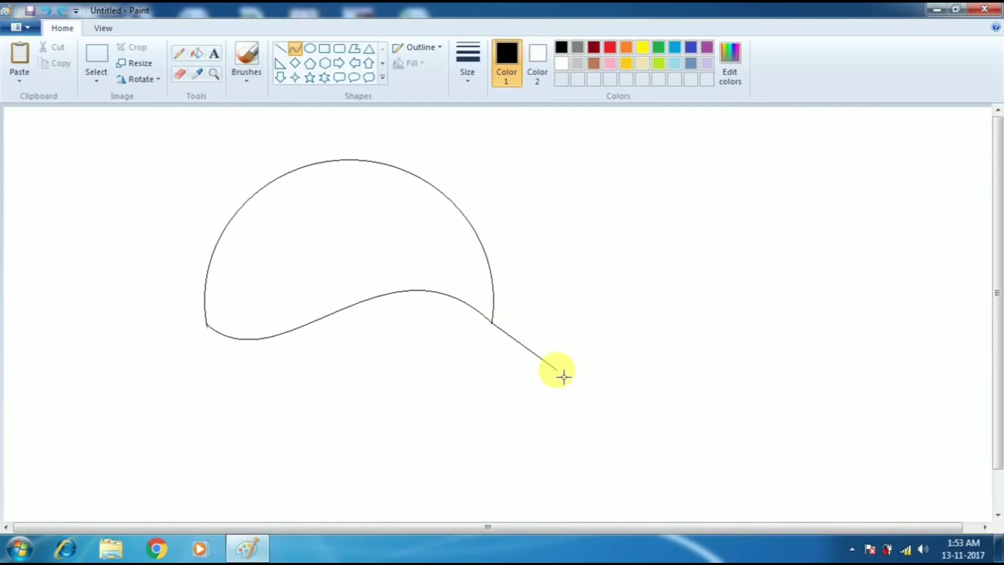
drag(502, 332, 571, 336)
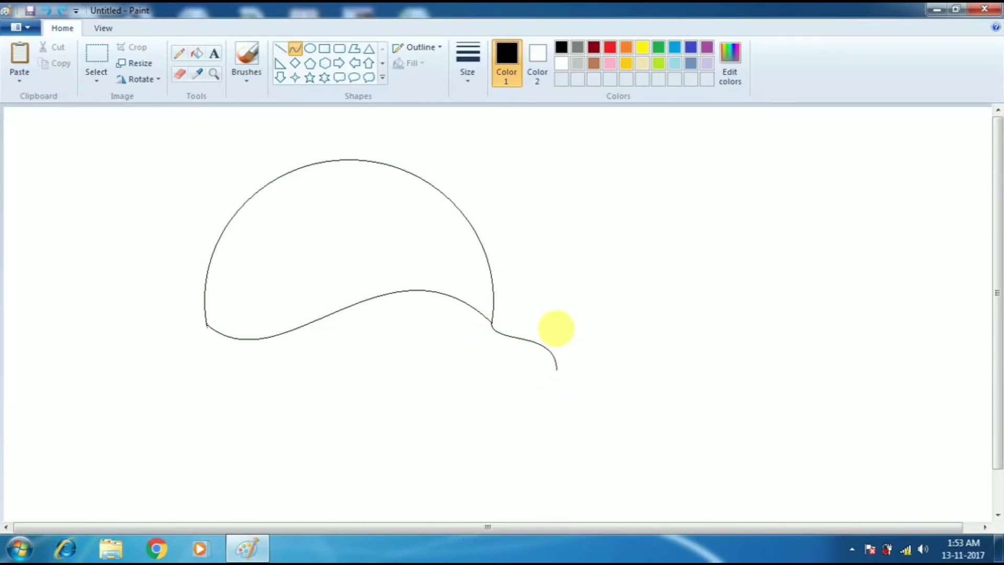
click(494, 333)
drag(500, 331, 459, 361)
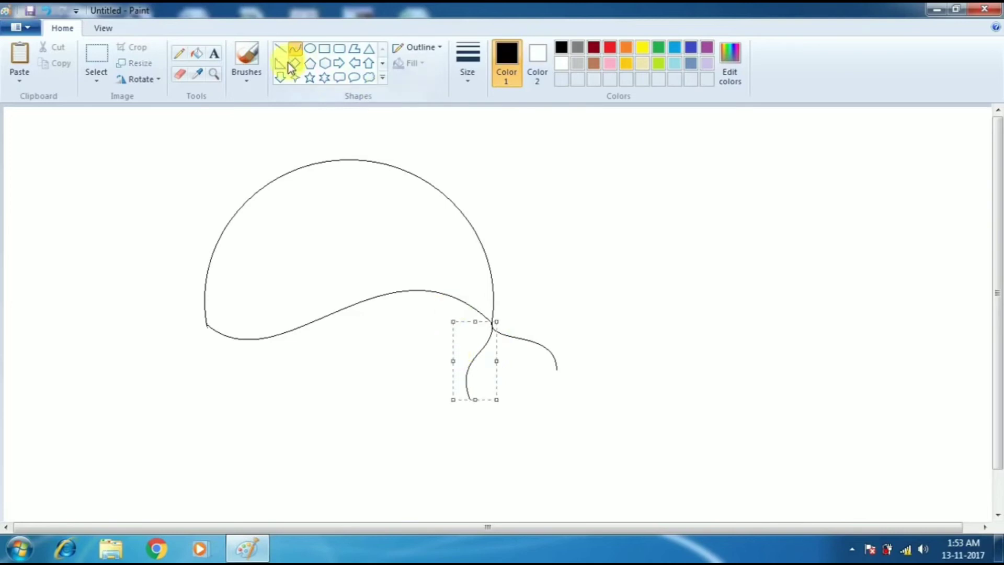
- Close the tail fin with two short curves running from its tips to a notch in the middle
click(296, 49)
drag(470, 399, 495, 363)
click(299, 49)
drag(558, 371, 520, 347)
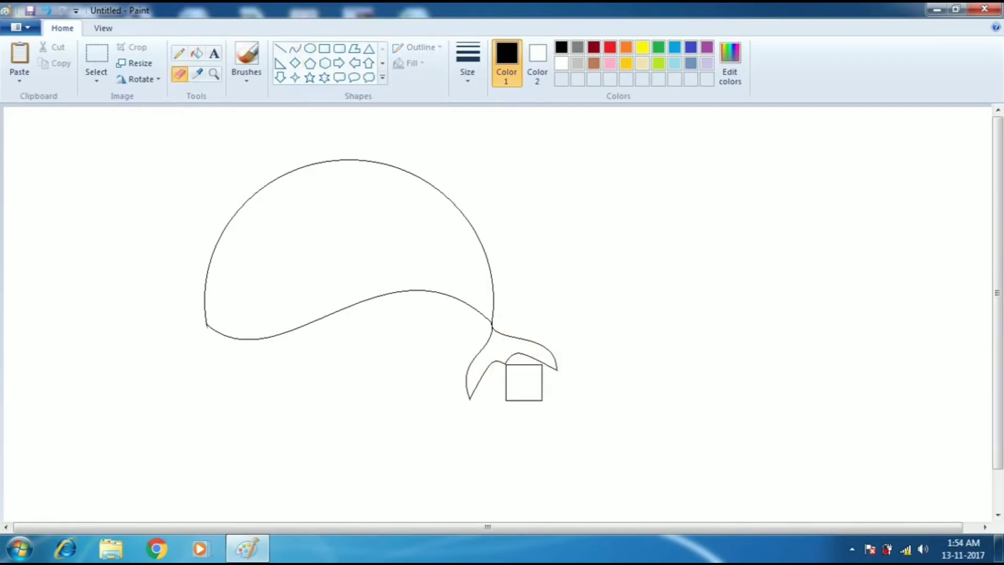
- Move the whole fish outline lower on the canvas to make room above it
click(99, 52)
drag(179, 133, 644, 430)
drag(388, 257, 381, 324)
- Draw a pointed top fin above the body from two inward-bending curves that meet at a tip
click(295, 50)
mouse_move(266, 248)
mouse_down()
mouse_move(344, 164)
mouse_move(349, 197)
mouse_up()
click(295, 50)
drag(362, 149, 452, 275)
mouse_move(384, 207)
mouse_down()
mouse_move(381, 195)
mouse_move(390, 214)
mouse_up()
- Draw a pointed bottom fin below the belly line from two inward-bending curves that meet at a tip
click(296, 50)
drag(274, 401, 358, 455)
drag(337, 441, 330, 418)
drag(359, 455, 466, 377)
mouse_move(410, 414)
mouse_down()
mouse_move(390, 406)
mouse_move(397, 394)
mouse_up()
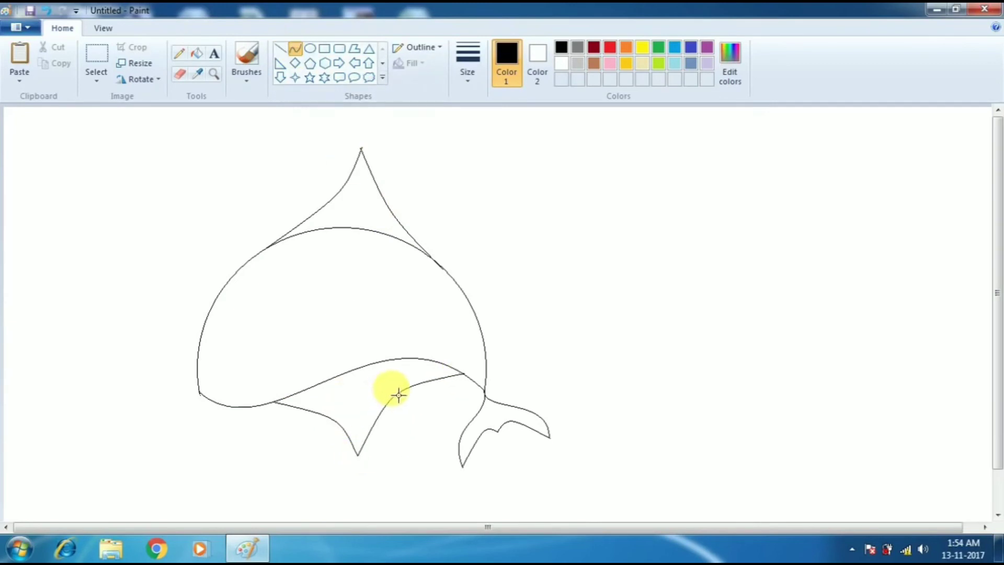
- Draw a small circle in the empty area beside the fish and fill it with black as the pupil
click(311, 49)
drag(559, 149, 583, 171)
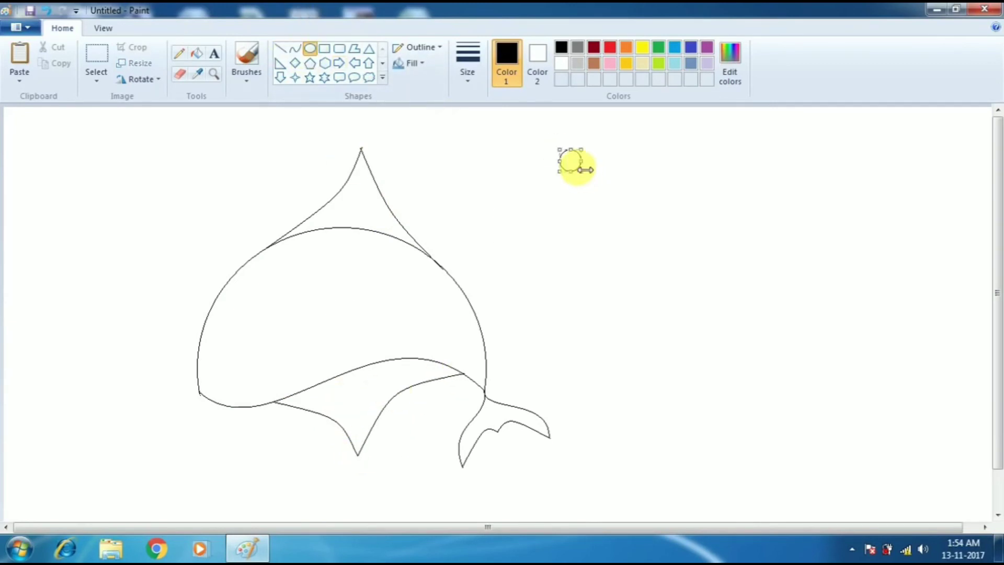
click(196, 53)
click(570, 161)
- Draw a slightly larger upright oval beside the pupil and move it around the pupil to form the eye
click(311, 49)
drag(638, 176, 671, 218)
click(96, 58)
mouse_move(627, 170)
mouse_down()
mouse_move(708, 236)
mouse_move(596, 182)
mouse_up()
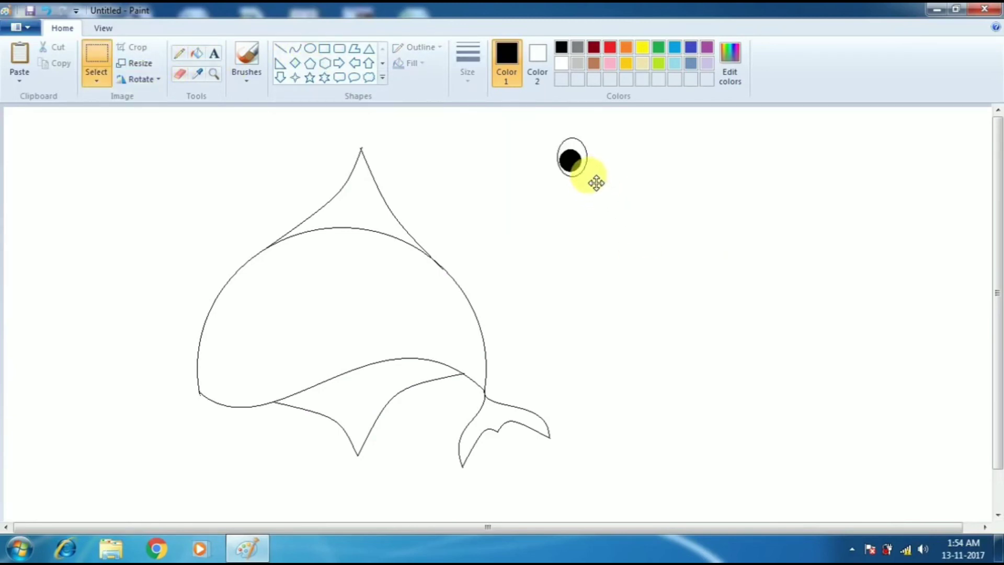
- Move the finished eye to the empty area left of the fish's head
drag(542, 123, 621, 190)
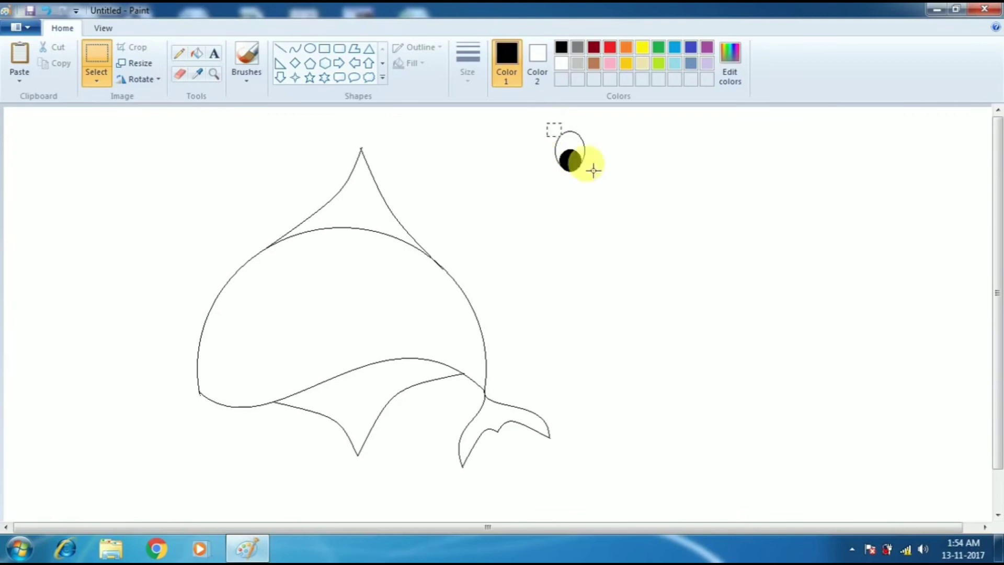
drag(579, 162, 116, 273)
click(697, 263)
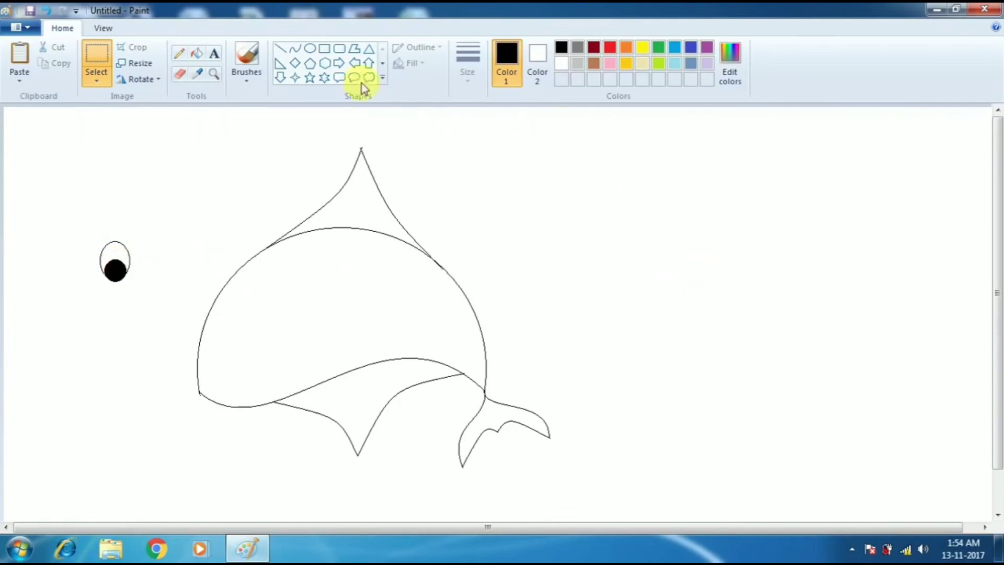
- Draw an S-shaped face curve from the body's left corner up into the body and move the eye into the head
click(296, 48)
mouse_move(206, 400)
mouse_down()
mouse_move(352, 292)
mouse_move(253, 397)
mouse_move(264, 267)
mouse_up()
drag(93, 231, 144, 288)
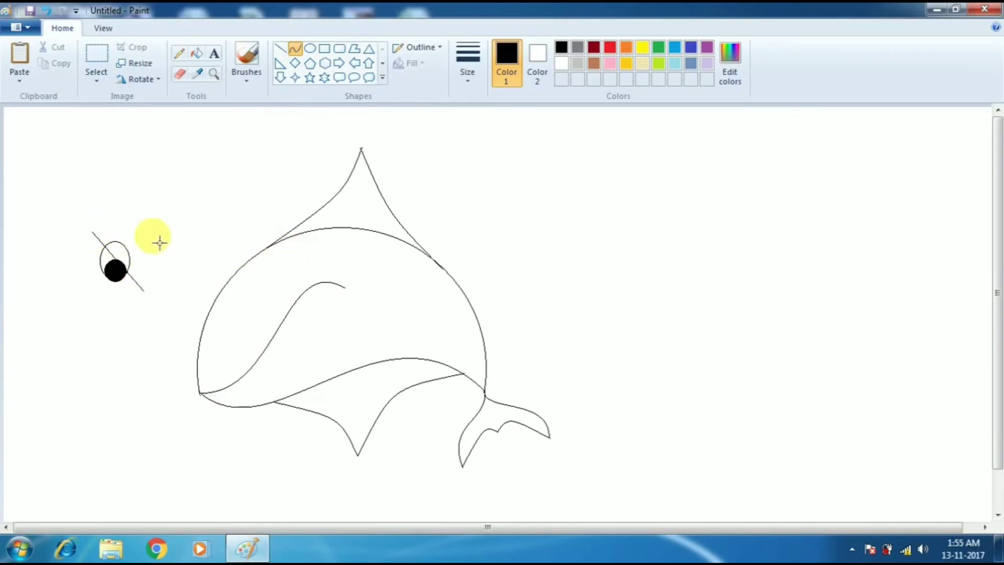
click(96, 58)
mouse_move(92, 231)
mouse_down()
mouse_move(142, 291)
mouse_move(264, 324)
mouse_up()
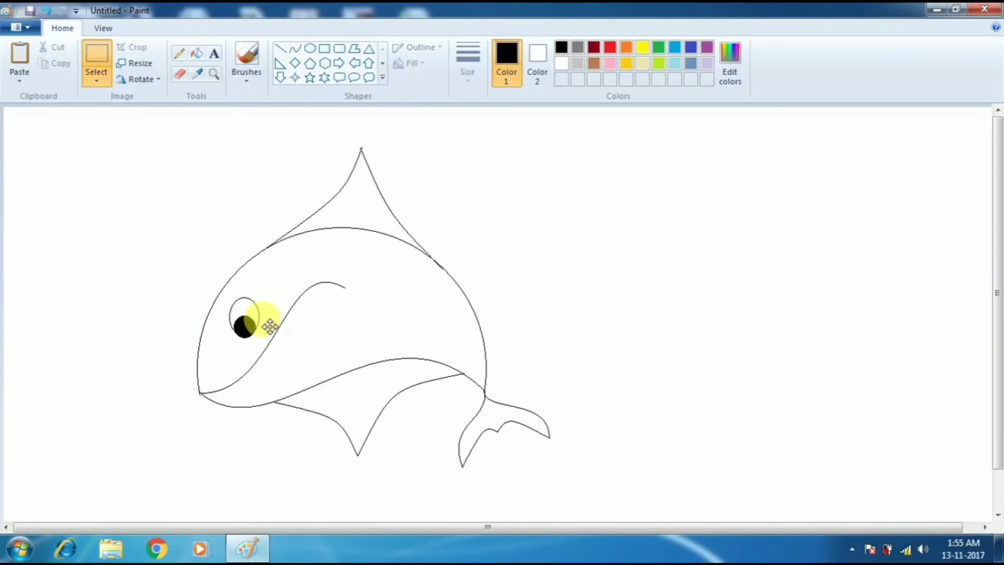
- Shift the fish to the left part of the canvas and place a copy of it on the right
click(138, 130)
drag(138, 130, 683, 507)
mouse_move(510, 371)
mouse_down()
mouse_move(370, 369)
mouse_move(291, 343)
mouse_move(569, 355)
mouse_move(623, 329)
mouse_move(711, 325)
mouse_up()
- Fill the background around both fish with light turquoise
click(196, 53)
click(675, 63)
click(449, 190)
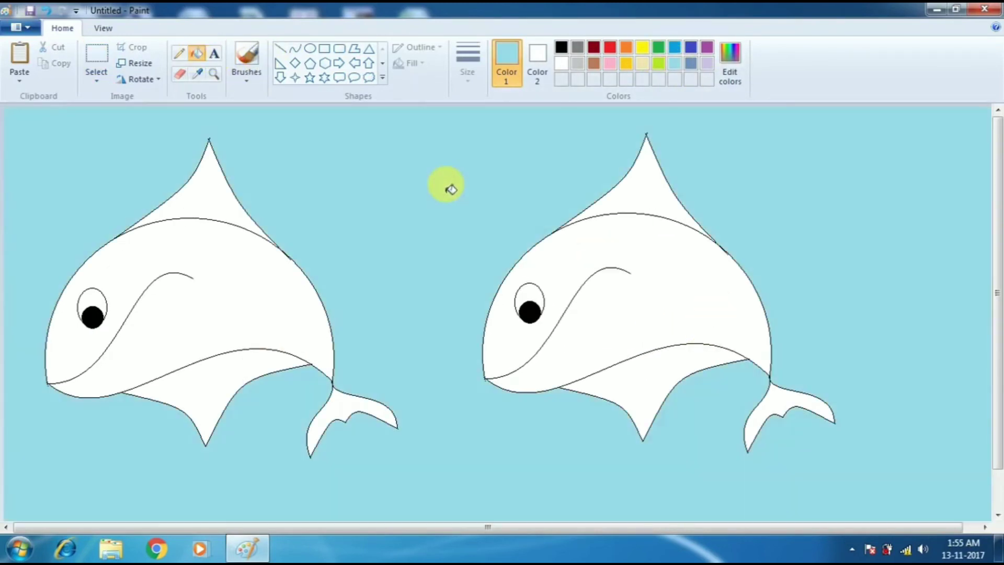